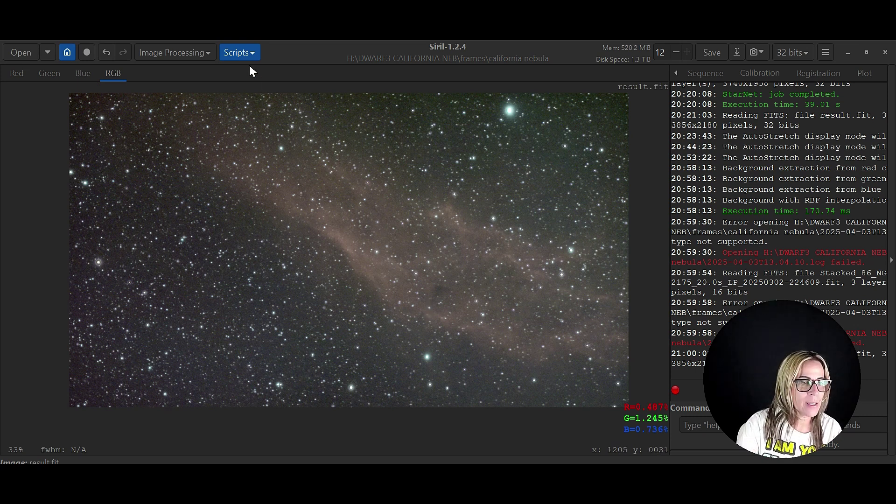
Open Background Extraction for the nebula image and move its dialog clear of the image.
left_click(175, 52)
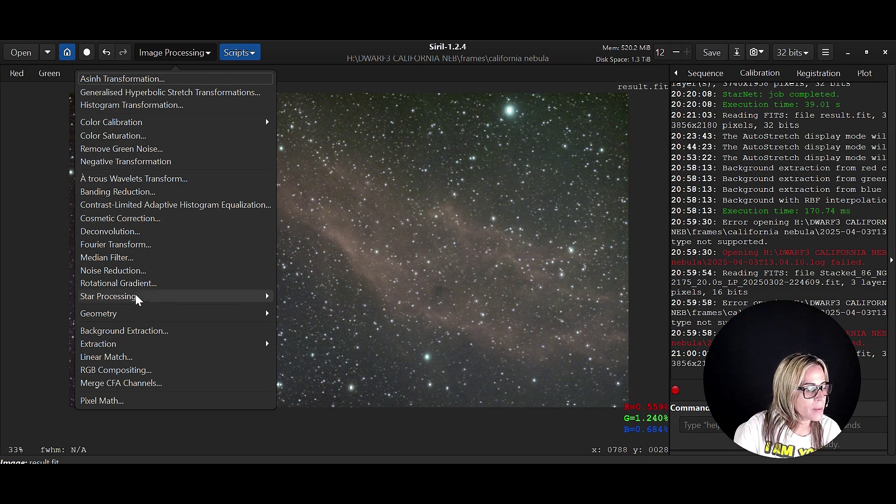
left_click(148, 332)
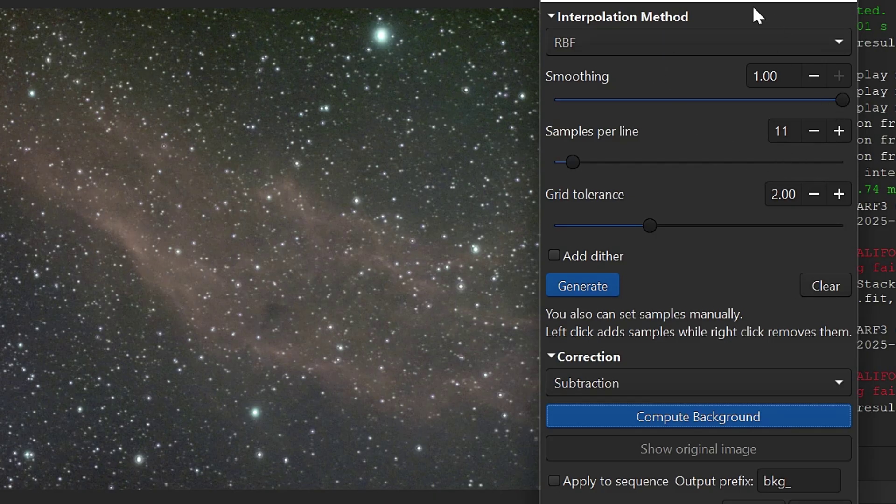
left_click_drag(739, 3, 708, 0)
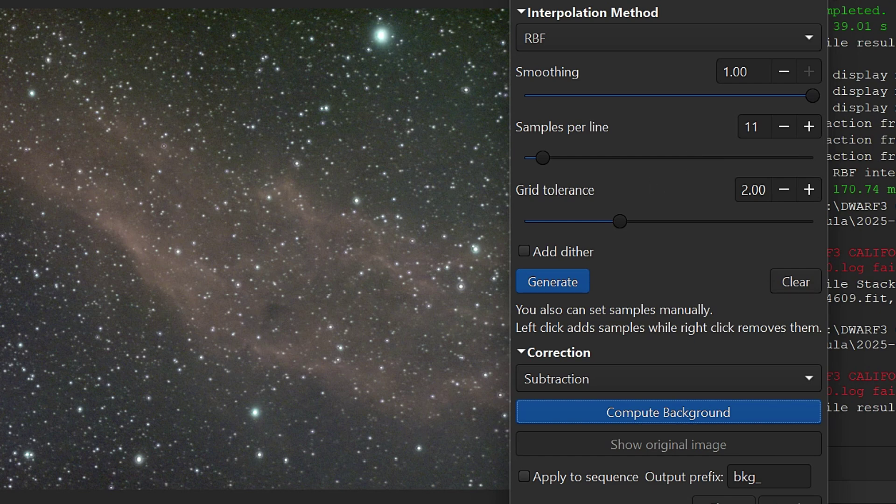
left_click_drag(576, 1, 678, 2)
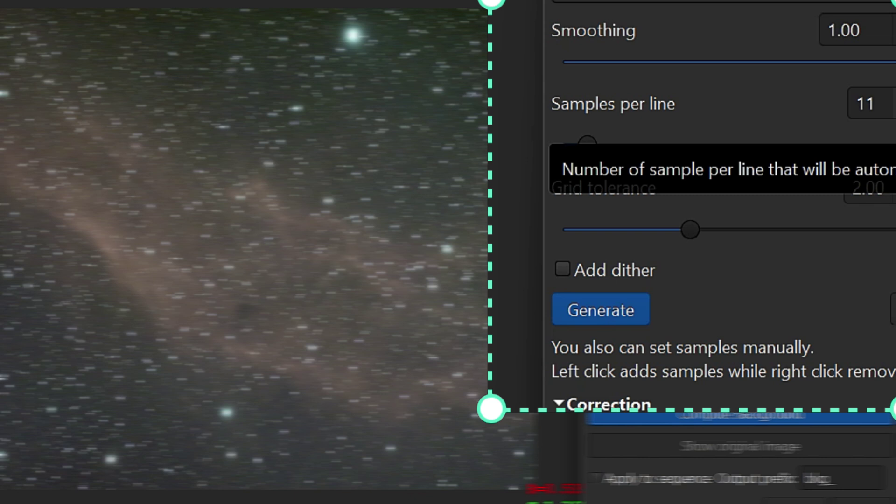
Try generating the background samples with 7 samples per line.
left_click(891, 108)
left_click(891, 106)
left_click(891, 107)
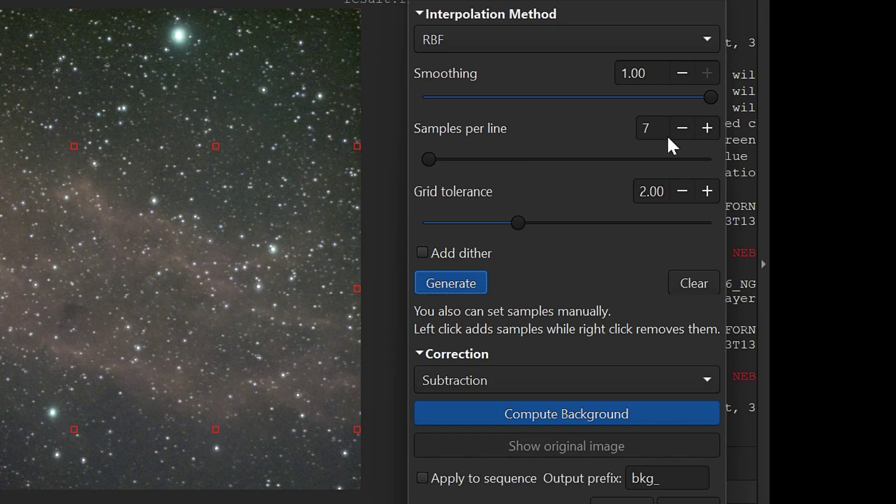
Generate the background sample grid again with 11 samples per line.
left_click(742, 115)
left_click(743, 114)
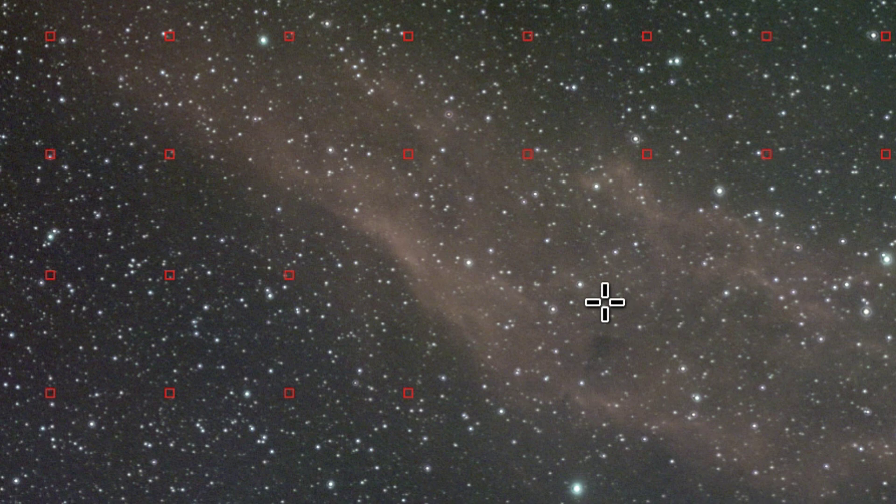
Examine how the generated sample squares are spread over the nebula and the surrounding sky.
scroll(836, 256, "up", 3)
scroll(824, 227, "down", 4)
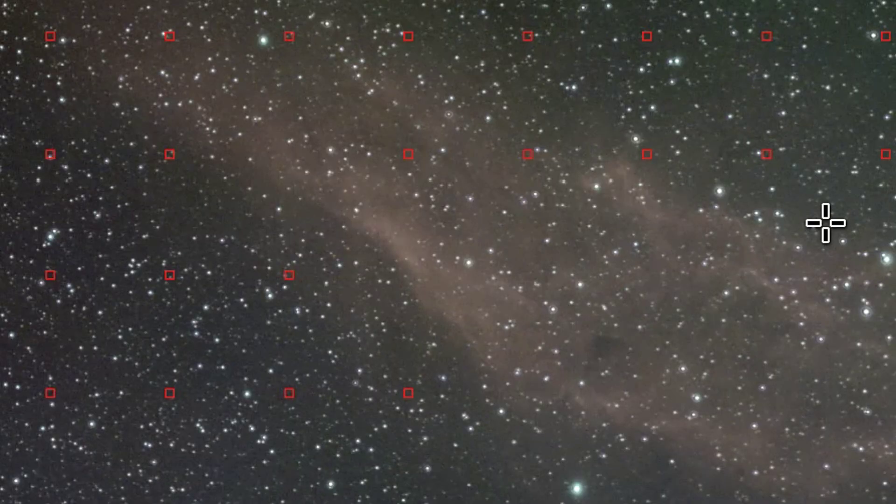
left_click(629, 287)
left_click_drag(629, 287, 526, 300)
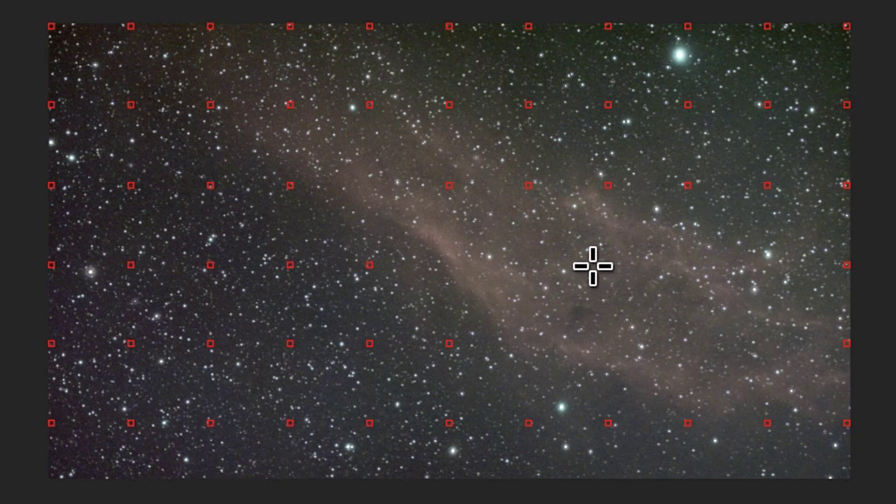
scroll(543, 276, "down", 2)
scroll(542, 270, "up", 2)
scroll(539, 264, "down", 1)
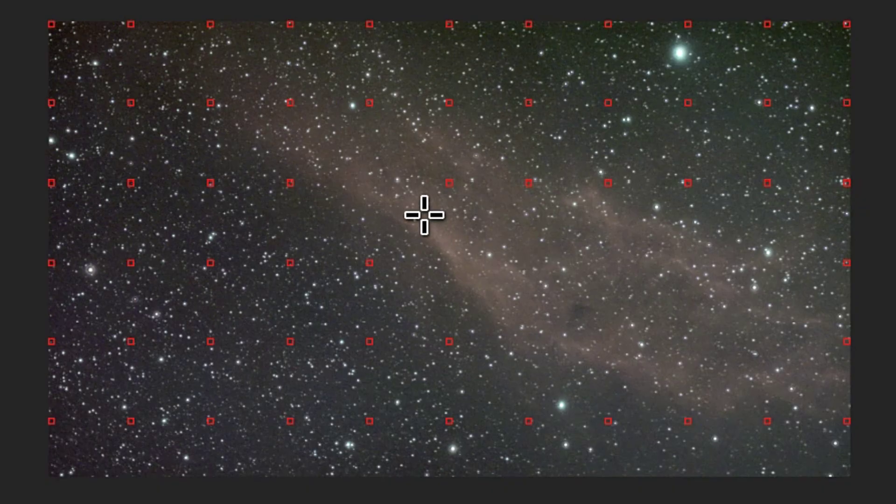
scroll(593, 221, "up", 1)
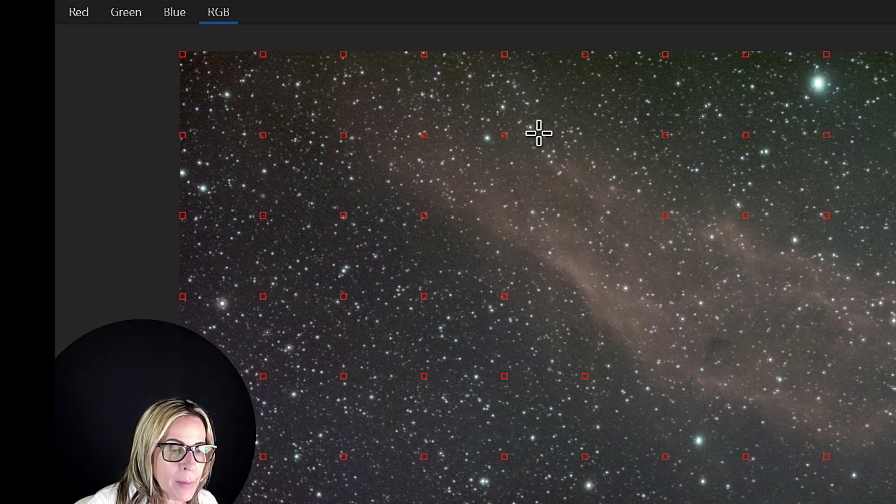
Remove the background samples lying on or close to the nebula, including those at its lower-right end.
right_click(424, 216)
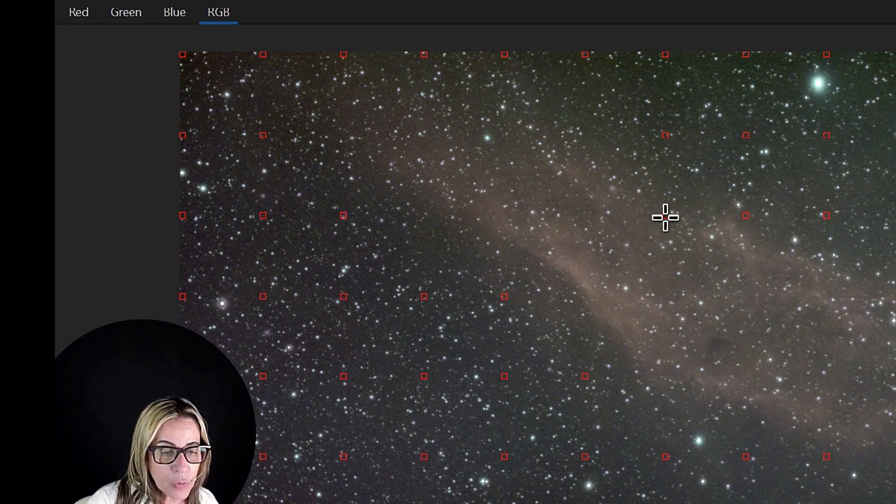
right_click(665, 132)
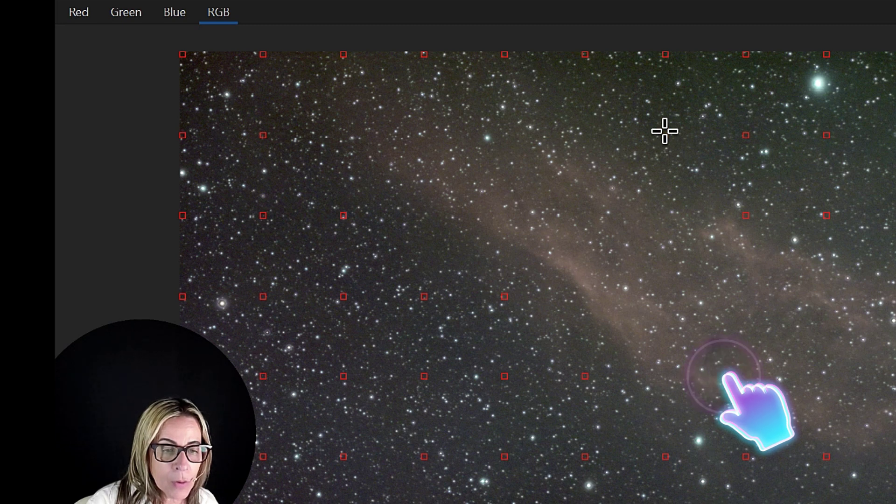
right_click(745, 215)
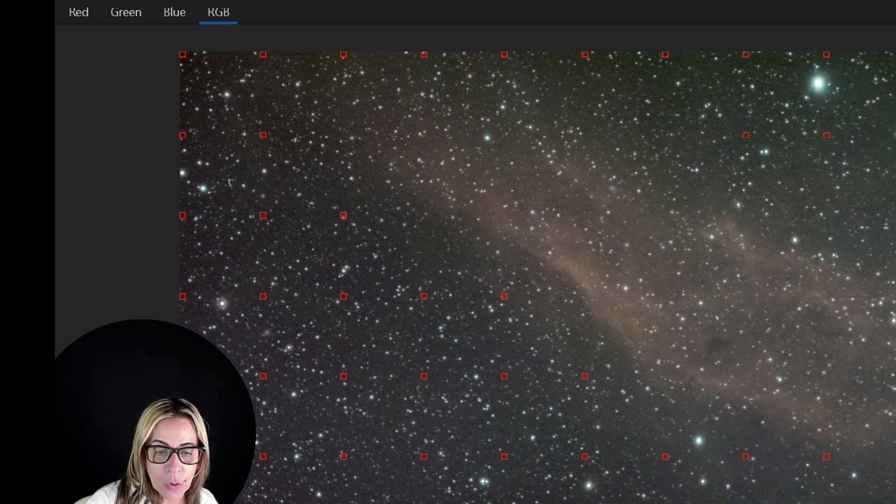
left_click_drag(890, 348, 784, 329)
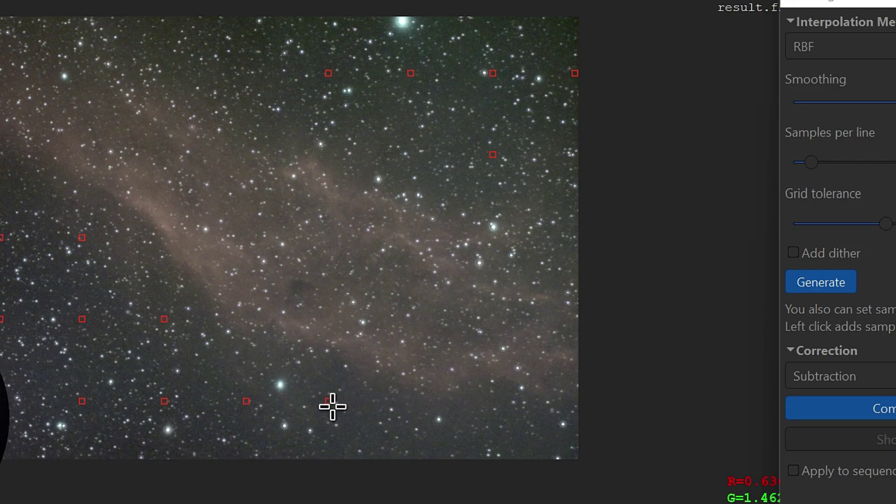
left_click(467, 338)
left_click_drag(284, 322, 525, 326)
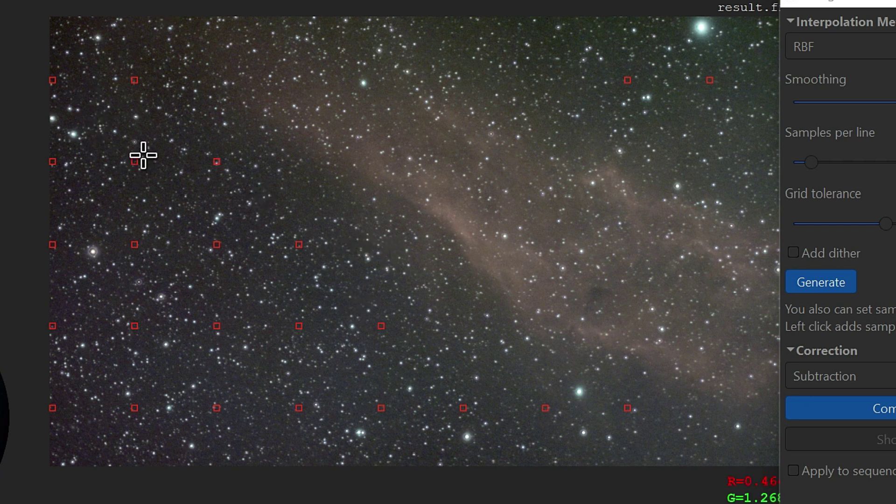
scroll(143, 156, "down", 1)
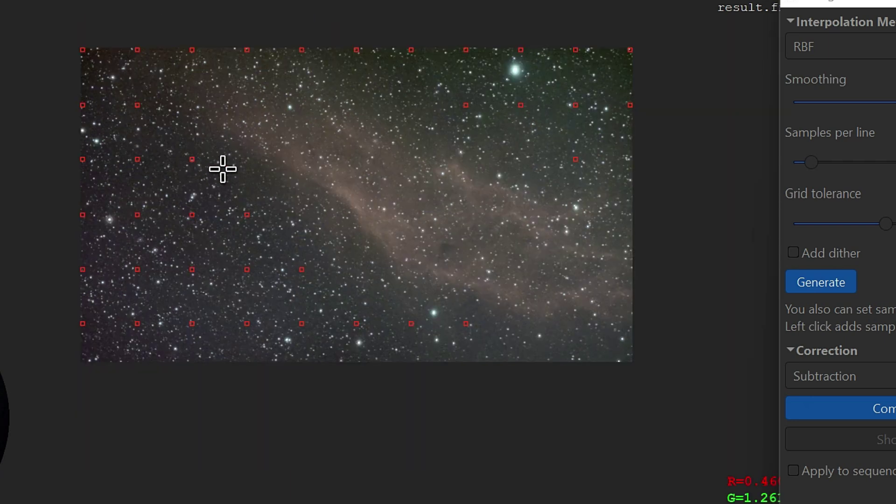
scroll(223, 169, "up", 1)
right_click(583, 398)
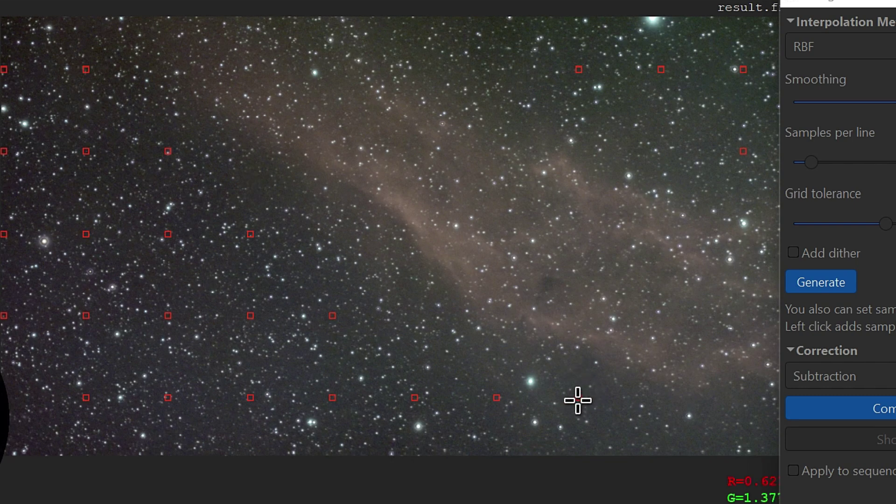
Replace the sample on the image's left edge and add several samples on star-free sky along that side.
left_click_drag(216, 336, 390, 330)
scroll(176, 324, "up", 2)
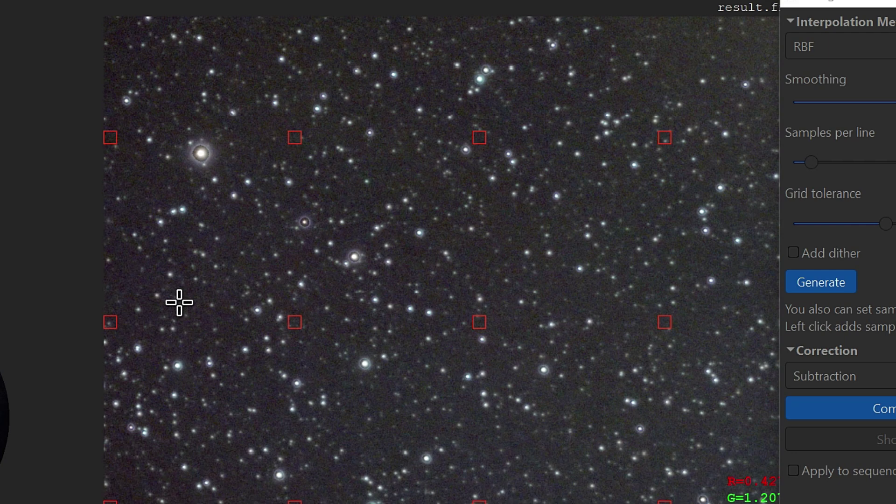
scroll(169, 321, "up", 1)
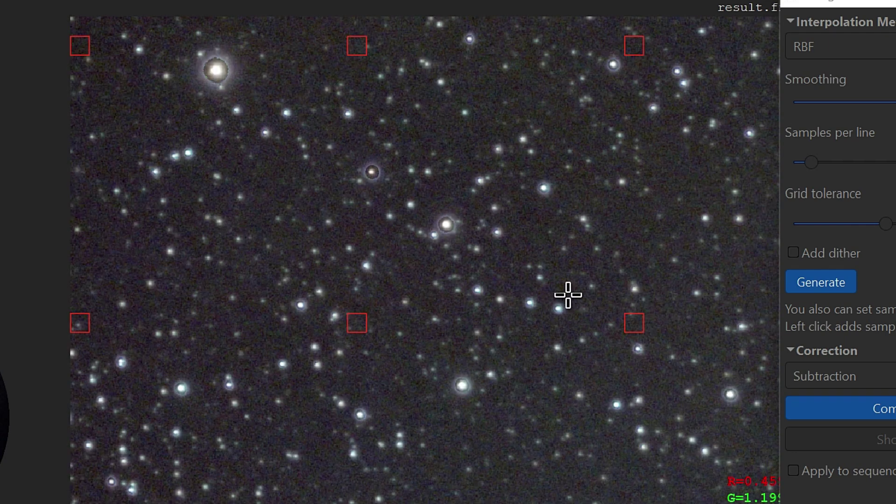
left_click(211, 274)
left_click_drag(262, 276, 351, 268)
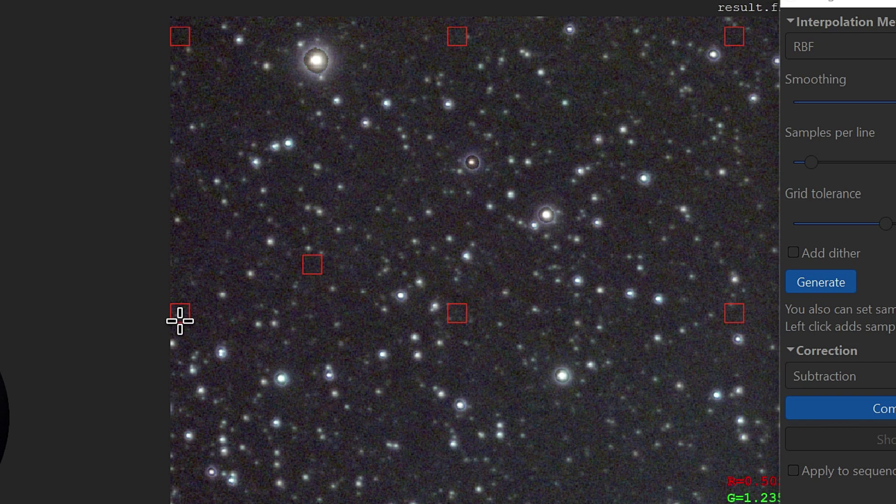
right_click(181, 320)
left_click(184, 239)
left_click(200, 322)
left_click(193, 481)
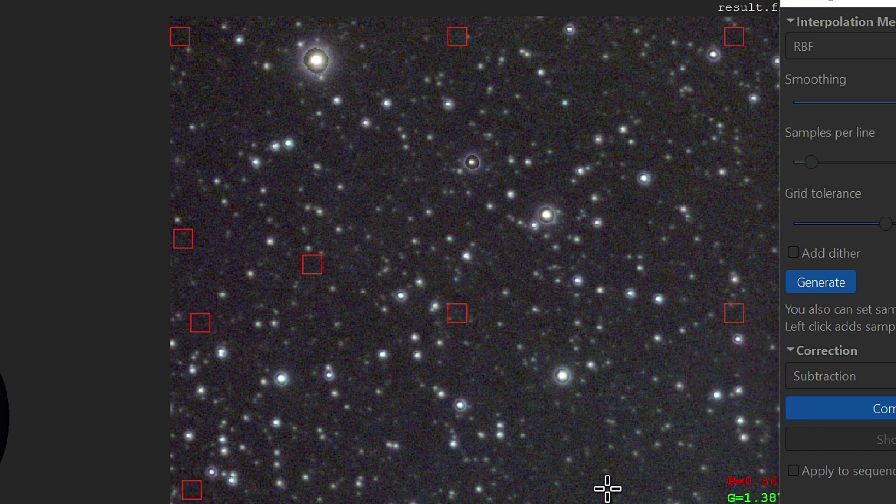
Add a sample on dark sky near the image's upper-left corner and remove the neighbouring sample that touches stars.
left_click_drag(382, 166, 358, 415)
left_click_drag(376, 154, 387, 354)
left_click_drag(484, 170, 440, 340)
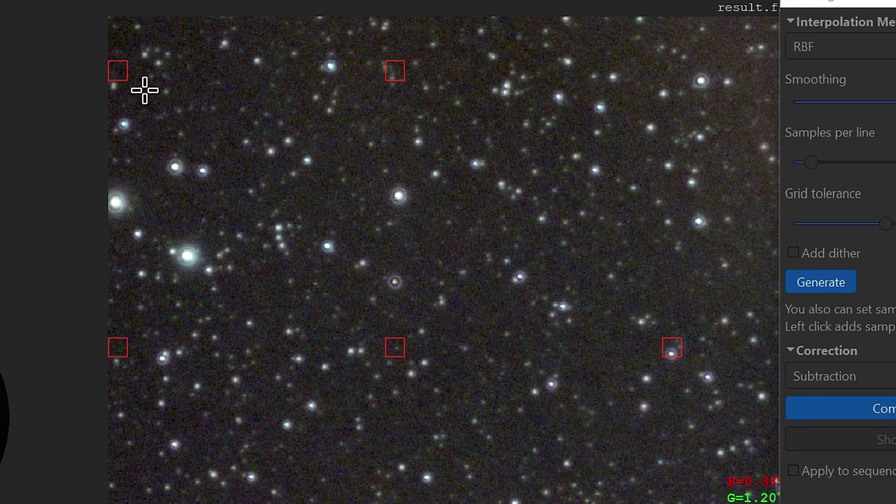
left_click(169, 29)
left_click_drag(542, 122, 424, 241)
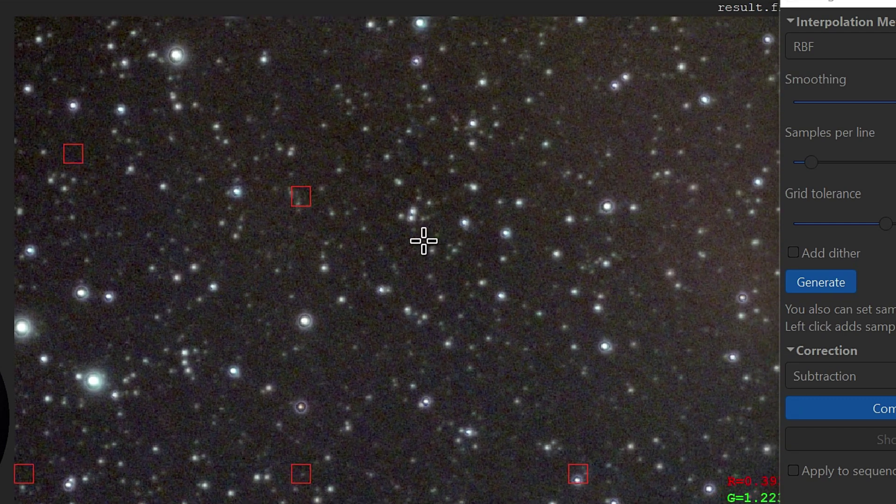
right_click(301, 200)
Place a background sample on a star-free patch along the image's top edge, correcting its first position.
left_click_drag(342, 120, 322, 242)
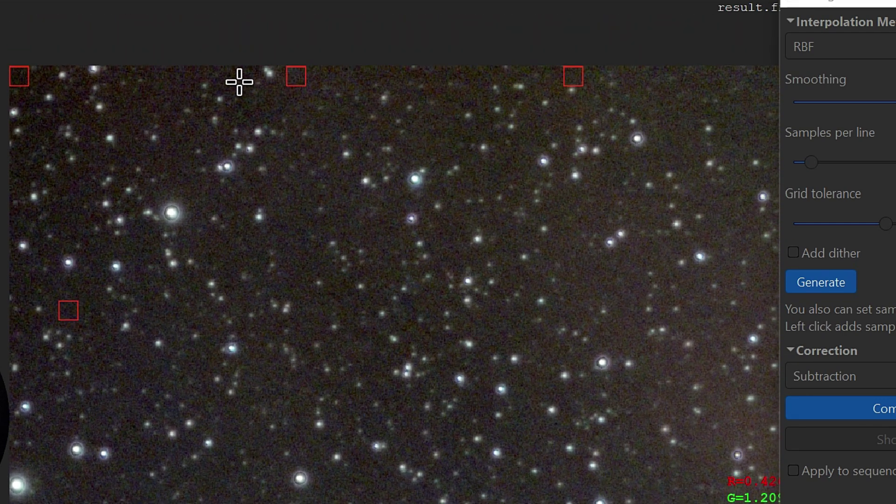
left_click_drag(626, 220, 410, 275)
left_click_drag(634, 203, 411, 180)
scroll(410, 179, "up", 2)
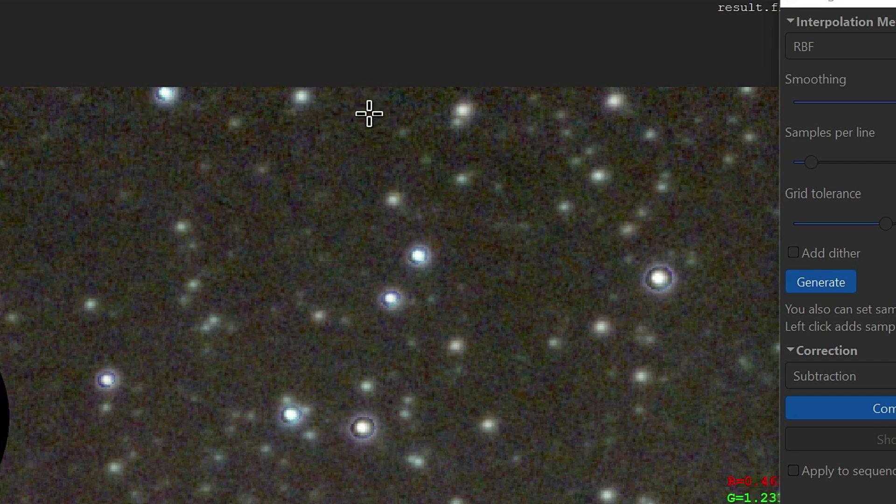
left_click(334, 113)
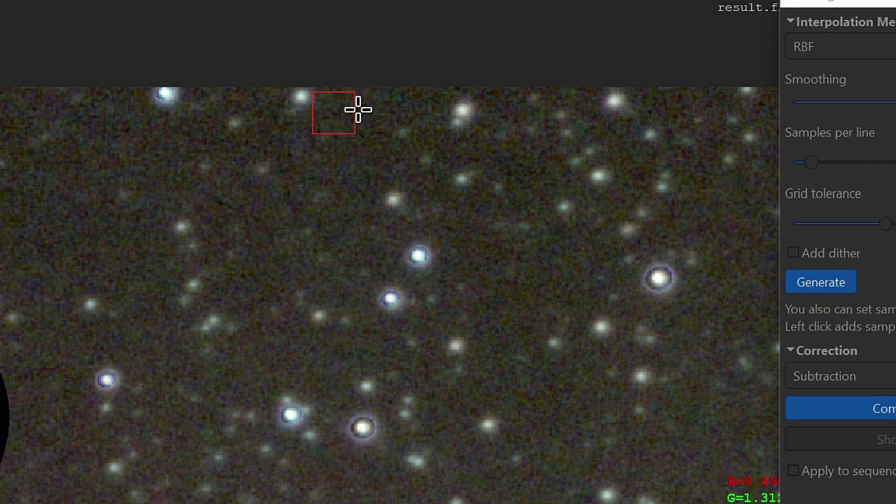
right_click(330, 120)
left_click(371, 126)
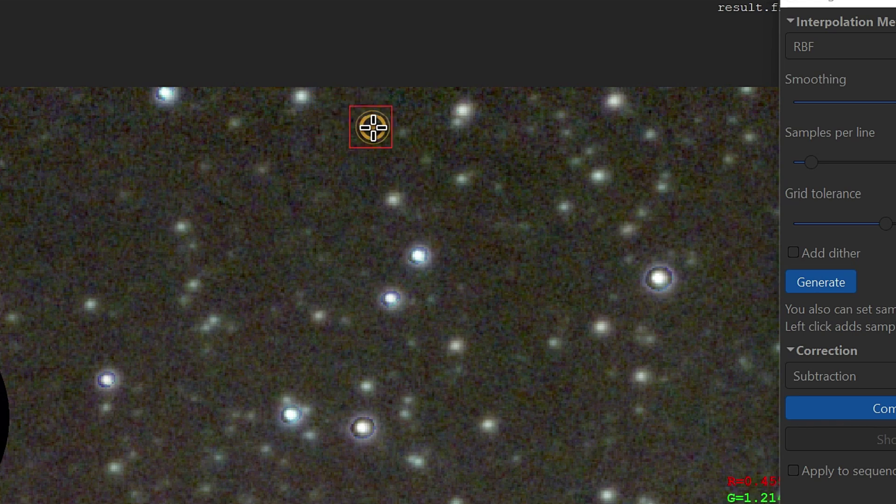
Place two more background samples on star-free patches farther right along the image's top edge.
left_click_drag(594, 250, 275, 253)
left_click_drag(658, 226, 386, 223)
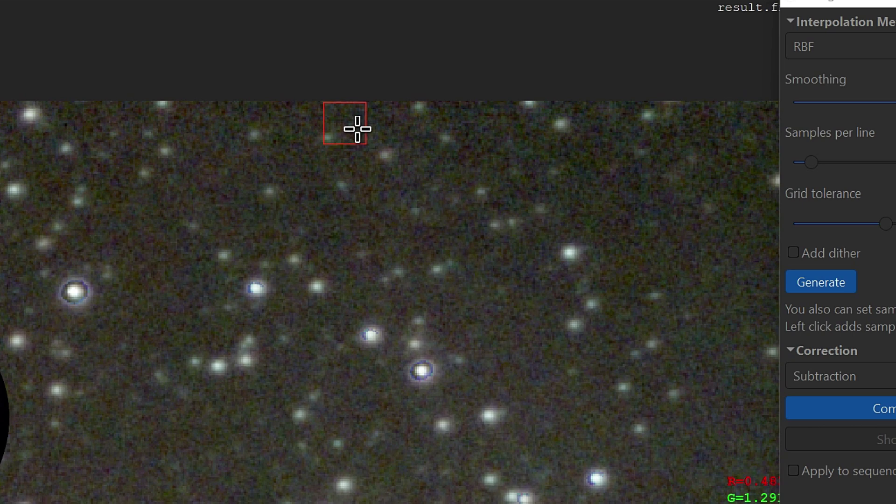
left_click(289, 133)
left_click_drag(592, 203, 256, 172)
left_click(512, 105)
scroll(534, 150, "down", 5)
scroll(535, 160, "up", 3)
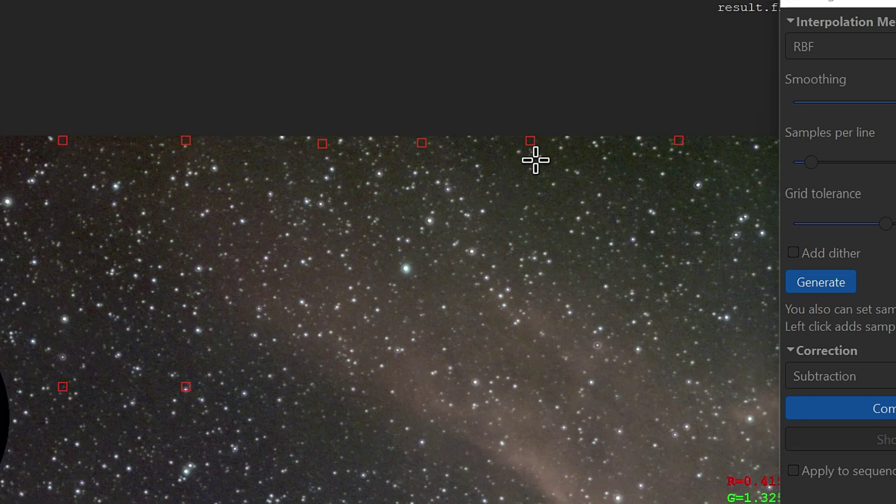
Reposition the top-edge sample just left of the brightest star onto clear sky.
left_click_drag(640, 274, 348, 206)
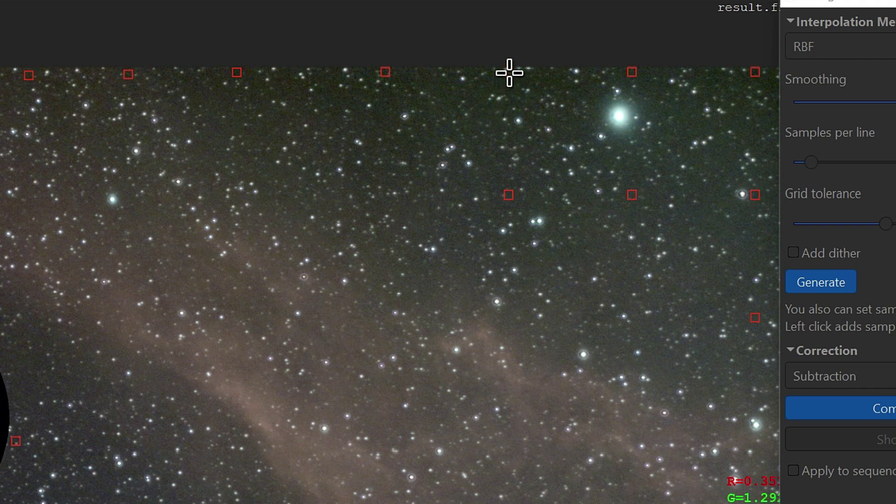
left_click(497, 80)
left_click(622, 204)
left_click_drag(589, 207, 345, 224)
Replace the sample covering a star in the image's top-right corner with one on nearby dark sky.
left_click(634, 87)
left_click(616, 125)
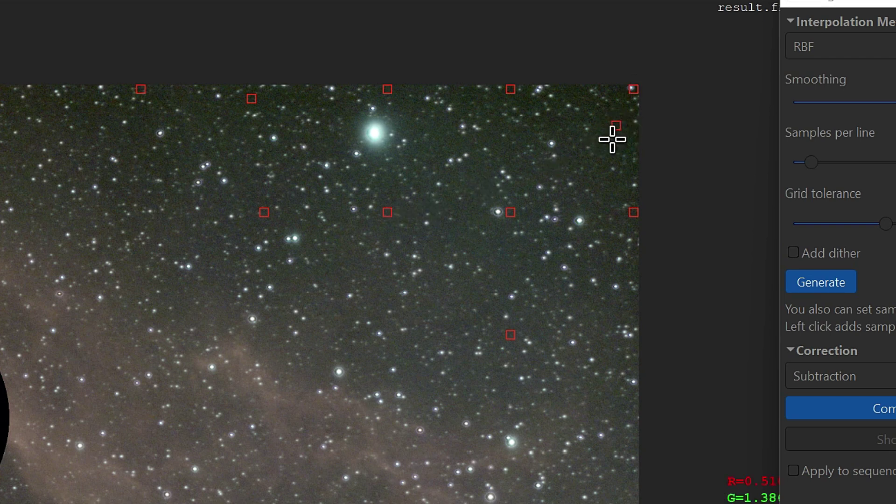
left_click_drag(621, 125, 466, 206)
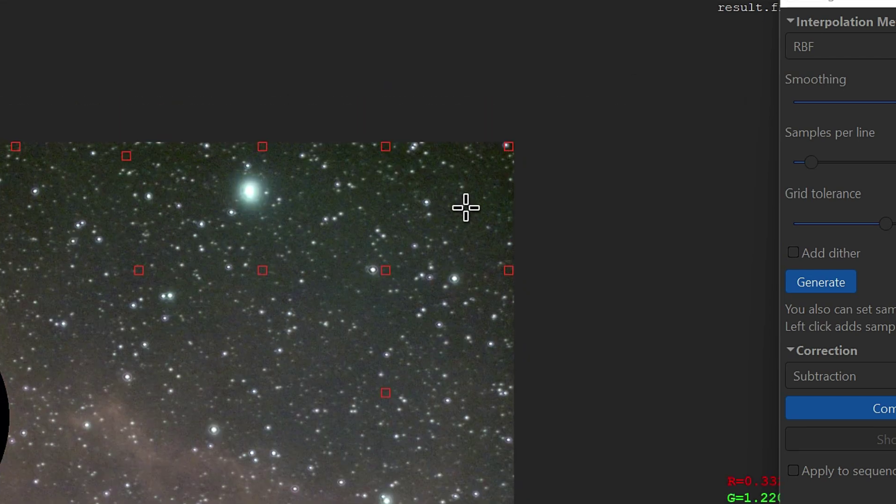
scroll(496, 188, "up", 4)
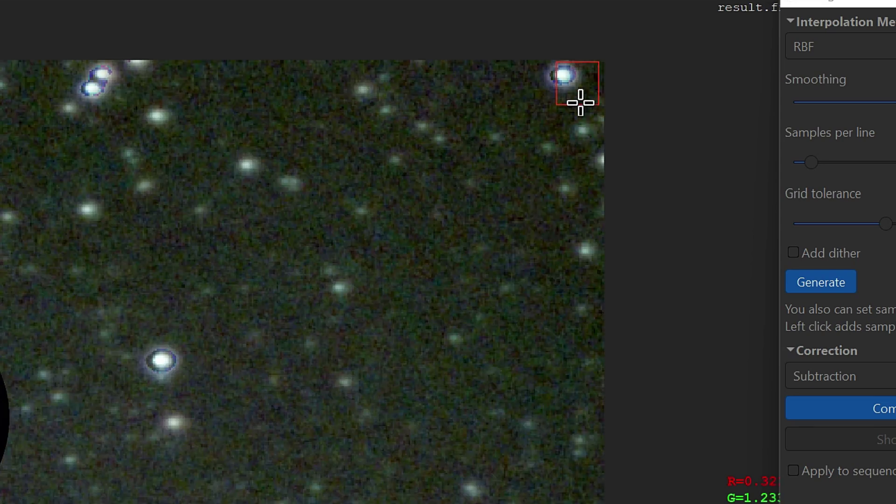
right_click(576, 89)
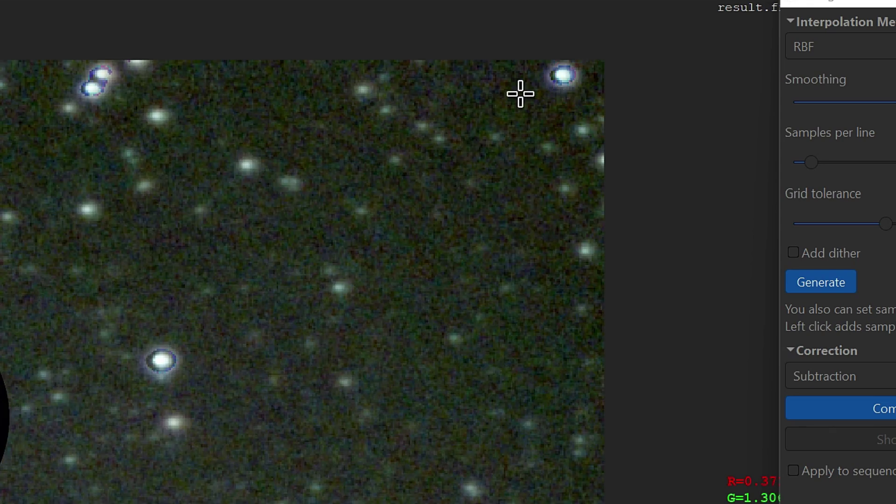
left_click(496, 90)
scroll(499, 208, "down", 3)
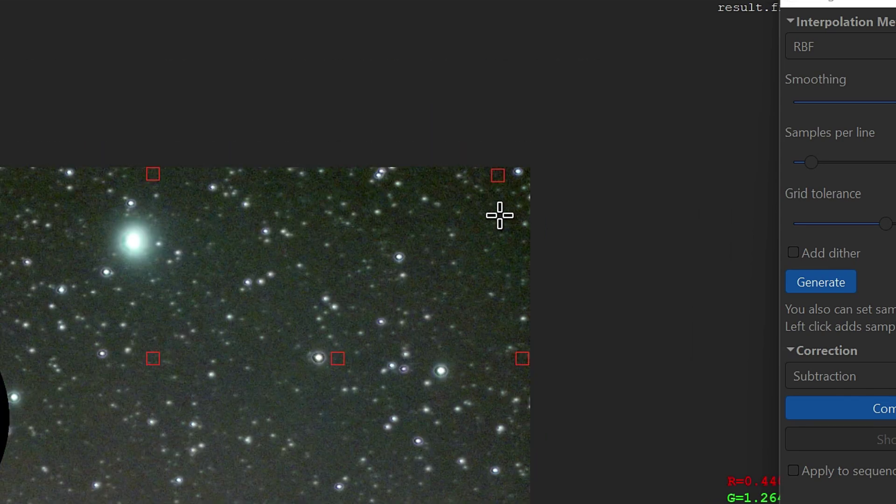
Add a background sample on dark sky below the image's top-right corner and four more spaced along its bottom edge.
left_click(477, 313)
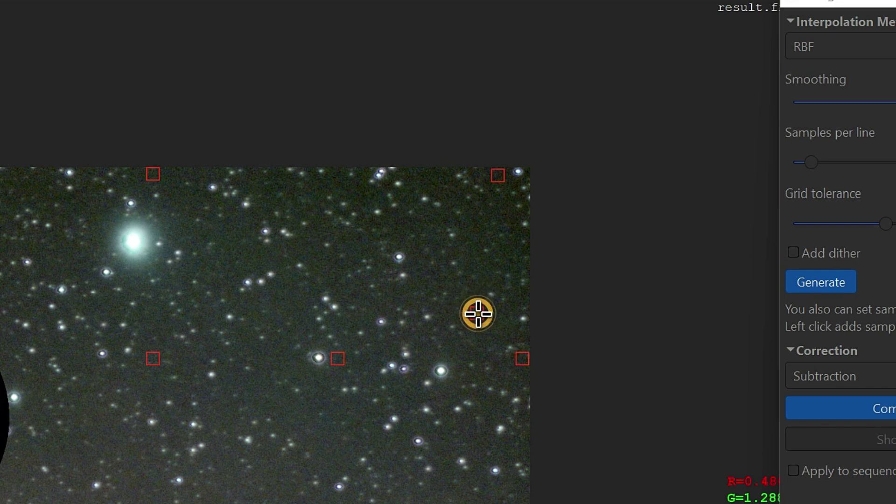
scroll(407, 322, "down", 2)
left_click_drag(304, 372, 498, 125)
left_click(612, 467)
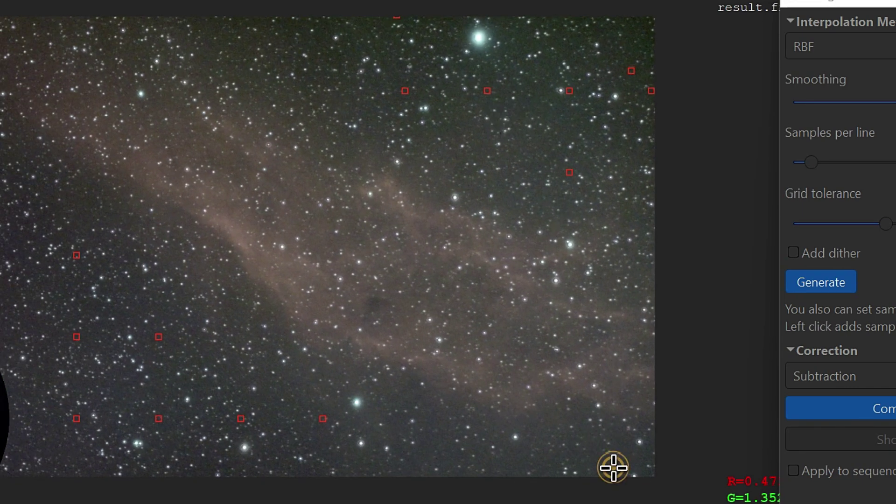
left_click(506, 466)
left_click(402, 471)
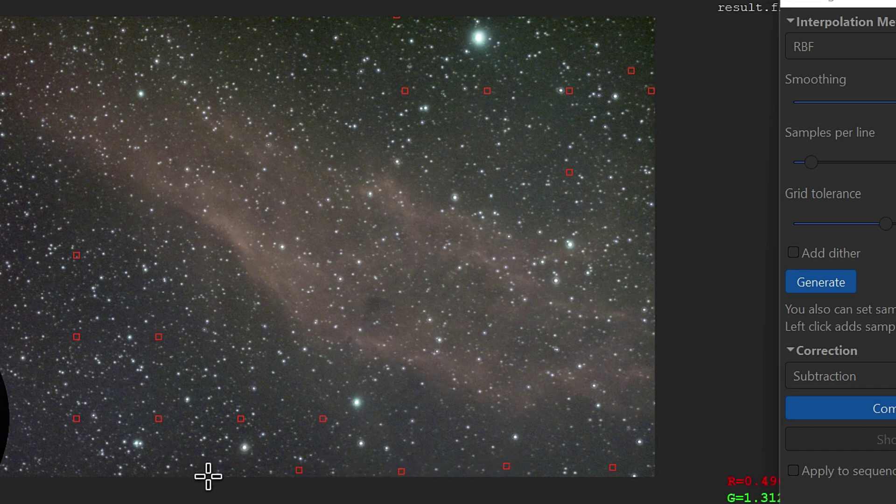
Add two background samples on clear sky between the nebula and the bottom edge, and one near the bottom-right corner.
left_click(434, 440)
left_click(431, 414)
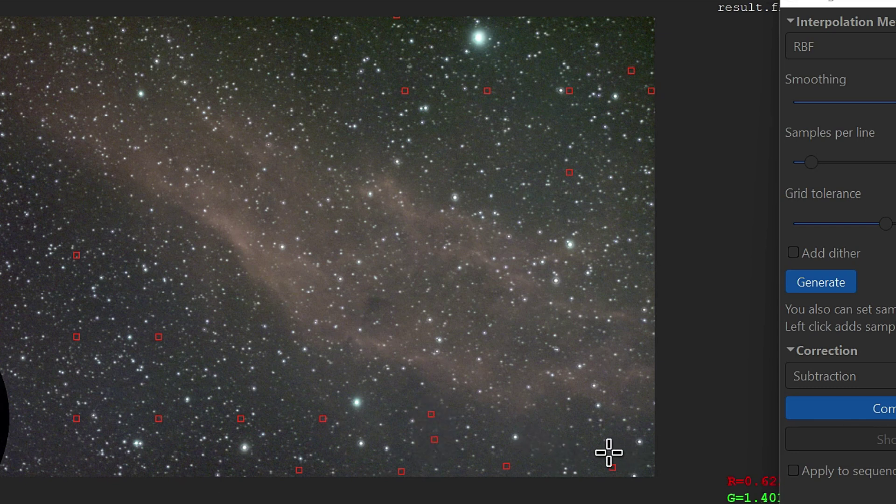
left_click(594, 455)
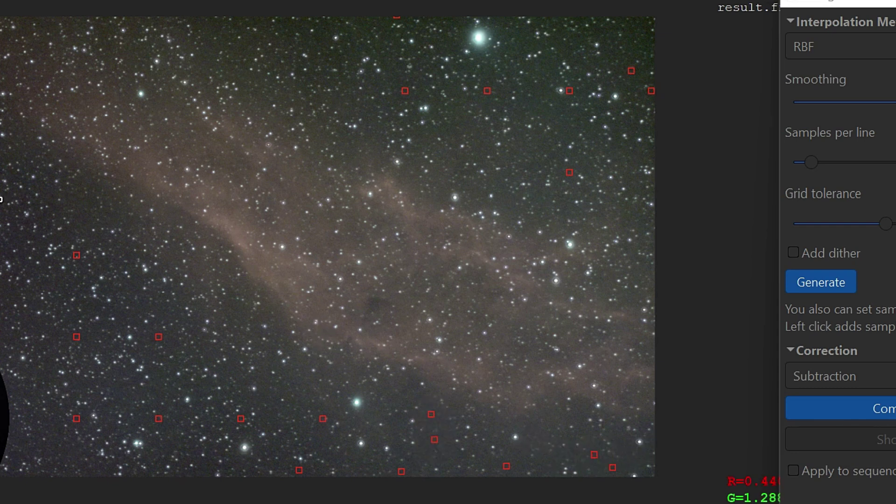
Replace the sample closest to the nebula's lower-left edge with one slightly farther down and left on dark sky.
left_click_drag(6, 200, 181, 212)
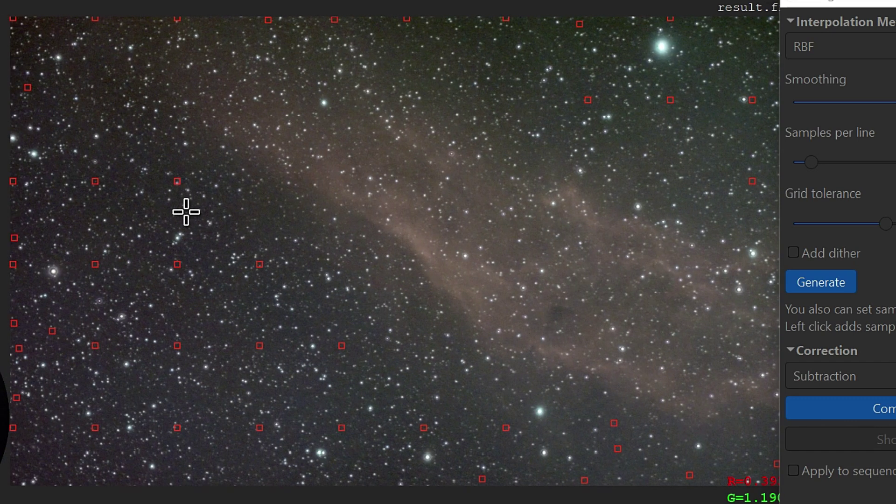
left_click(235, 290)
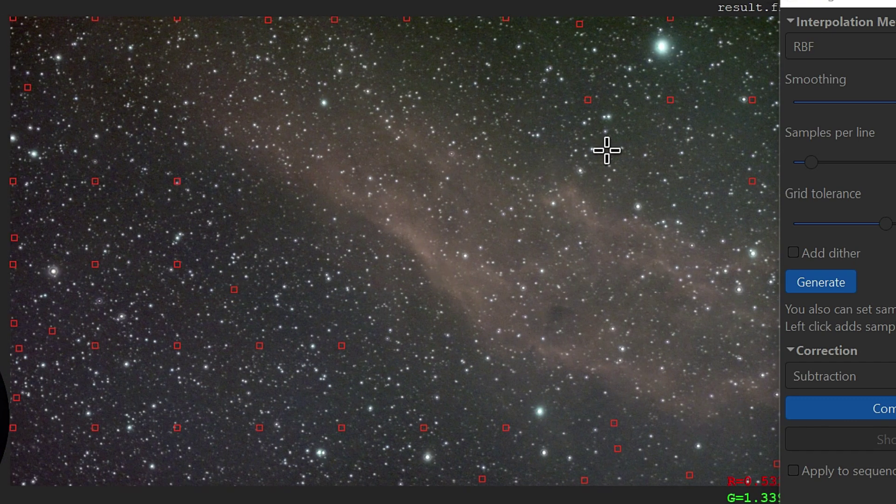
left_click_drag(596, 176, 365, 158)
Review the available correction types and keep Subtraction selected.
left_click_drag(865, 5, 564, 5)
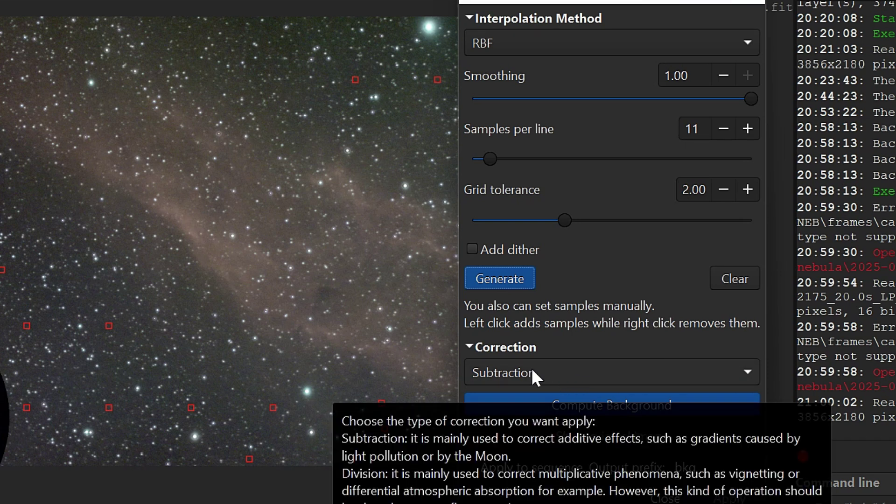
left_click(533, 373)
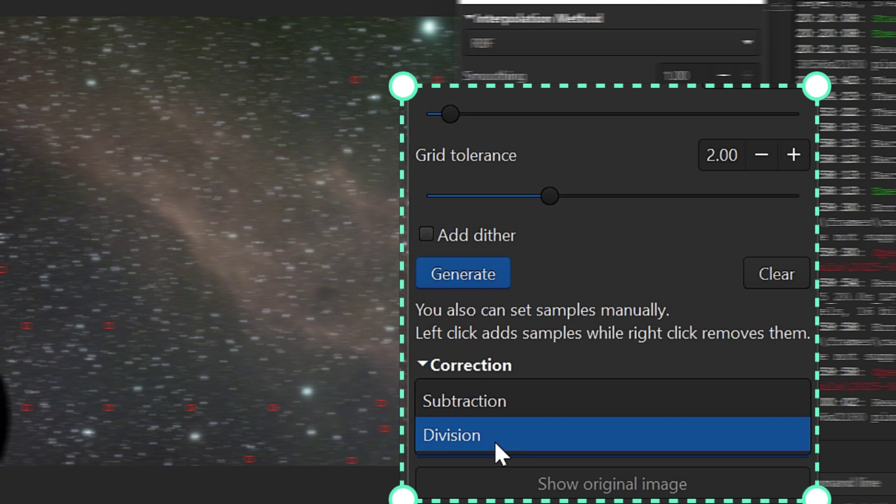
left_click(520, 400)
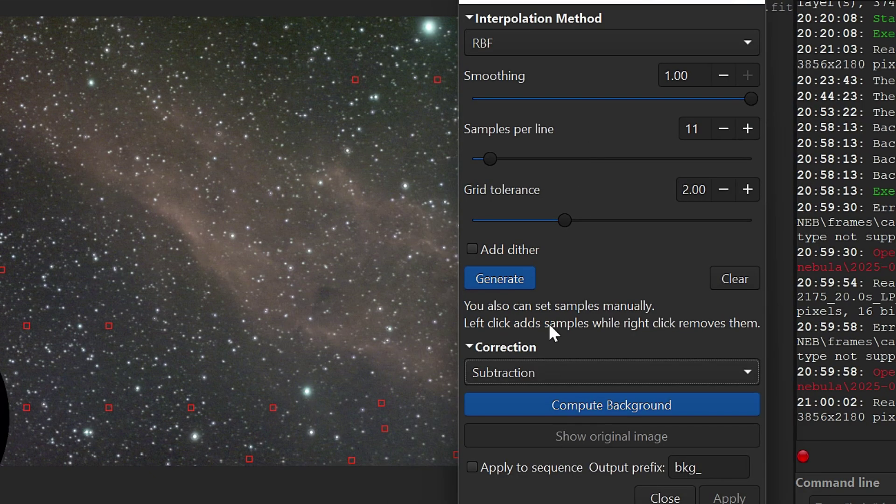
left_click_drag(595, 4, 802, 21)
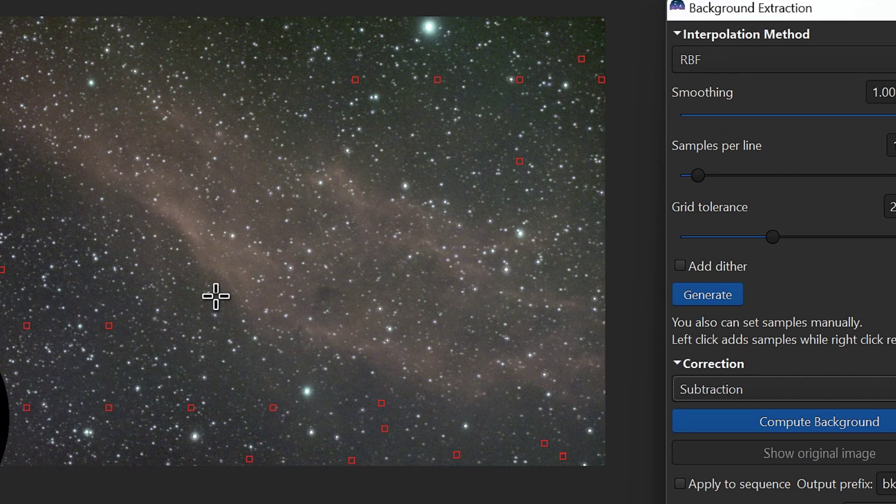
Try Division as the correction type and switch back to Subtraction.
left_click(689, 391)
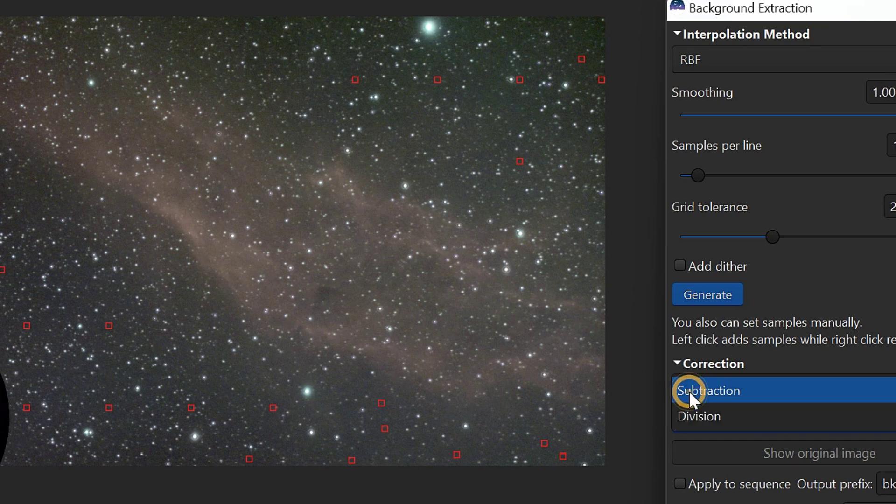
left_click(699, 417)
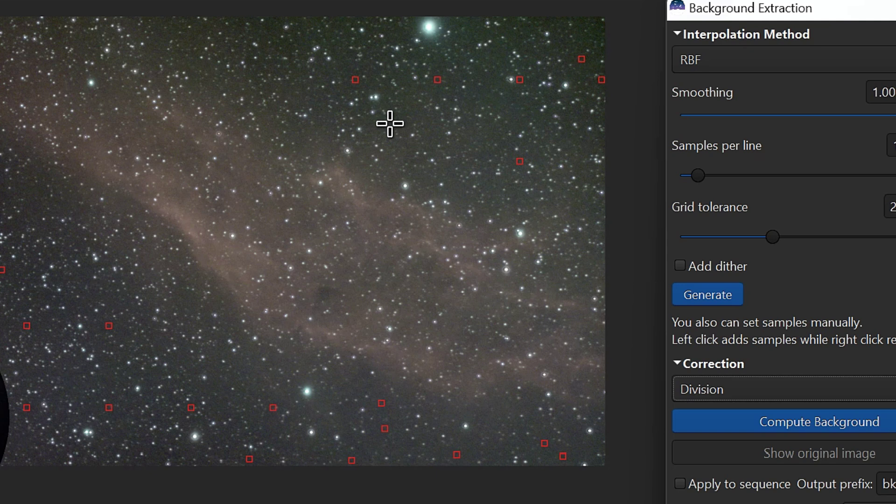
left_click(720, 391)
left_click(722, 371)
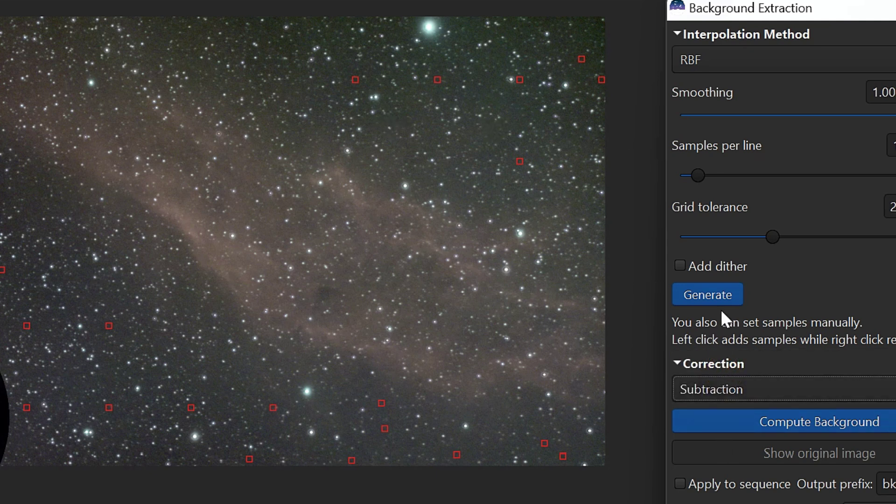
Compute the background from the placed samples with the Subtraction correction.
left_click(786, 425)
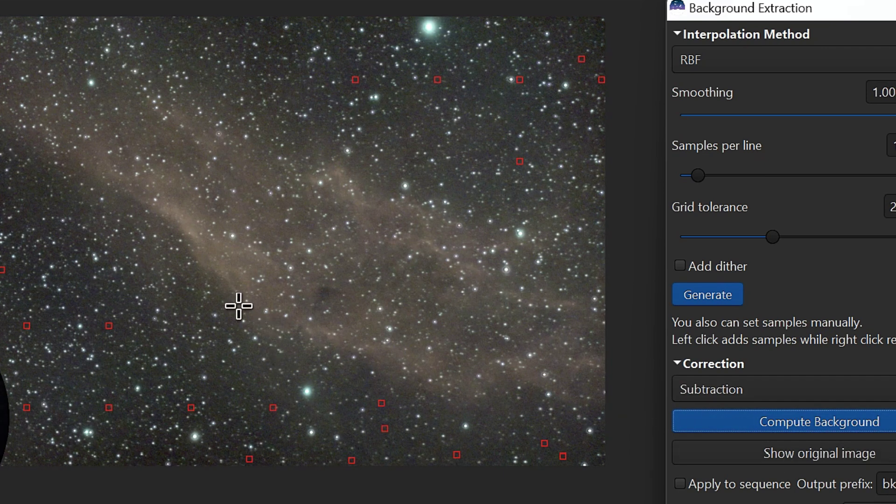
scroll(262, 306, "down", 3)
scroll(263, 307, "up", 3)
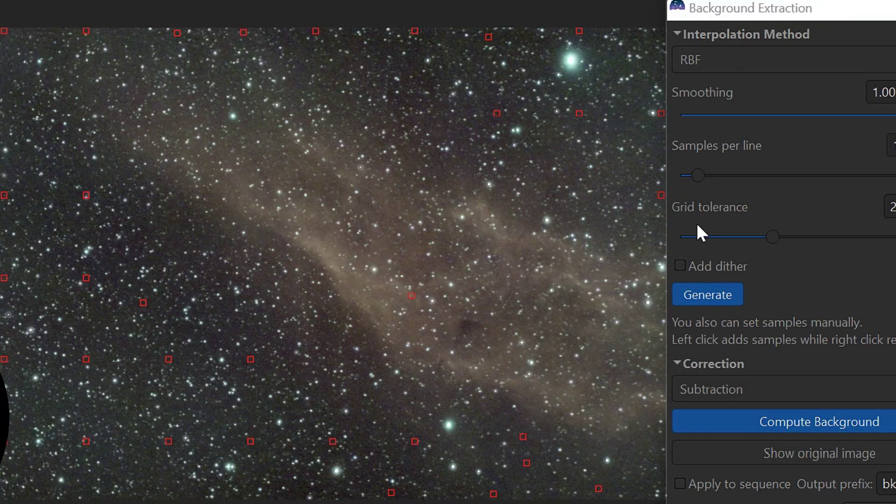
Compare the gradient-corrected image with the original across the frame.
left_click(757, 458)
left_click(757, 458)
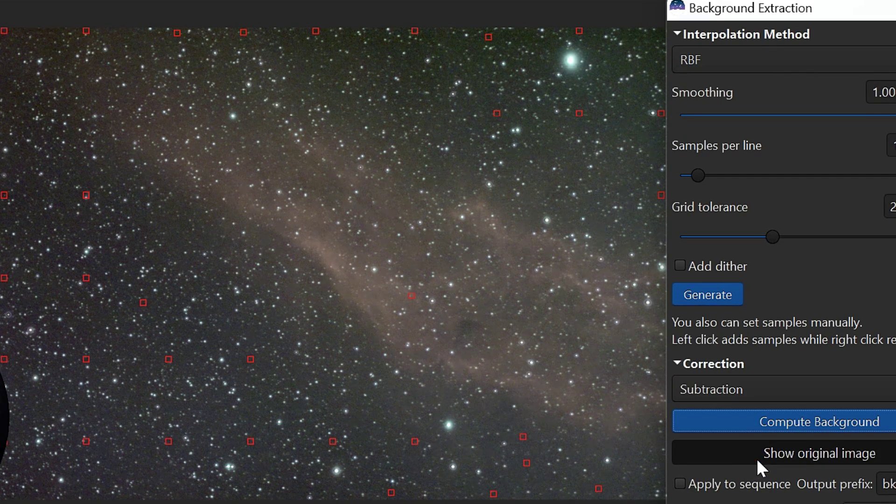
left_click_drag(821, 10, 895, 2)
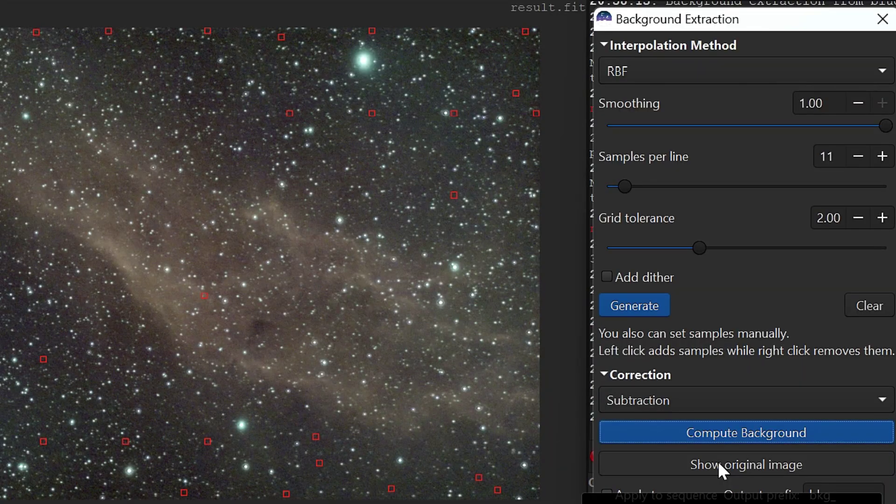
left_click(717, 467)
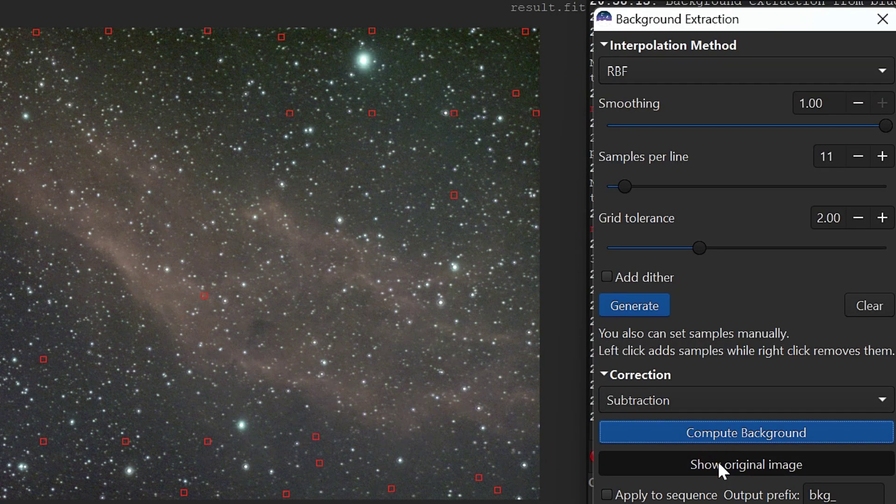
left_click(718, 462)
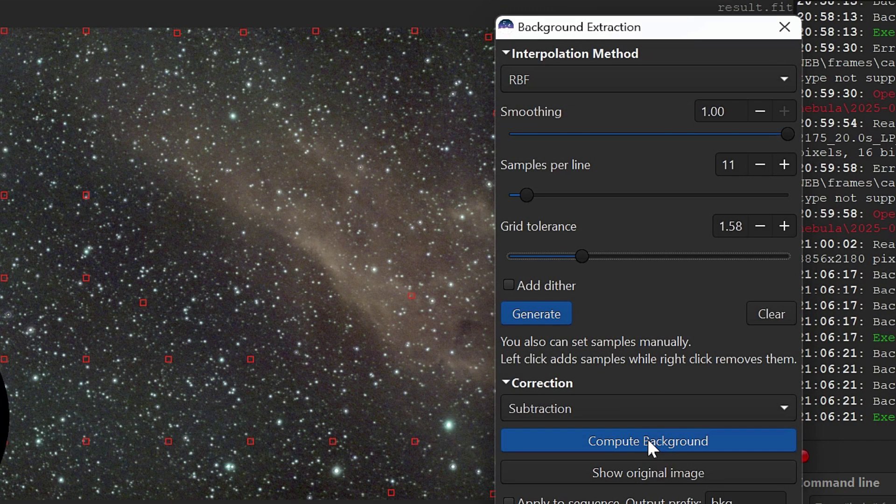
Recompute the background from the current samples and move the settings dialog clear of the image.
left_click(648, 438)
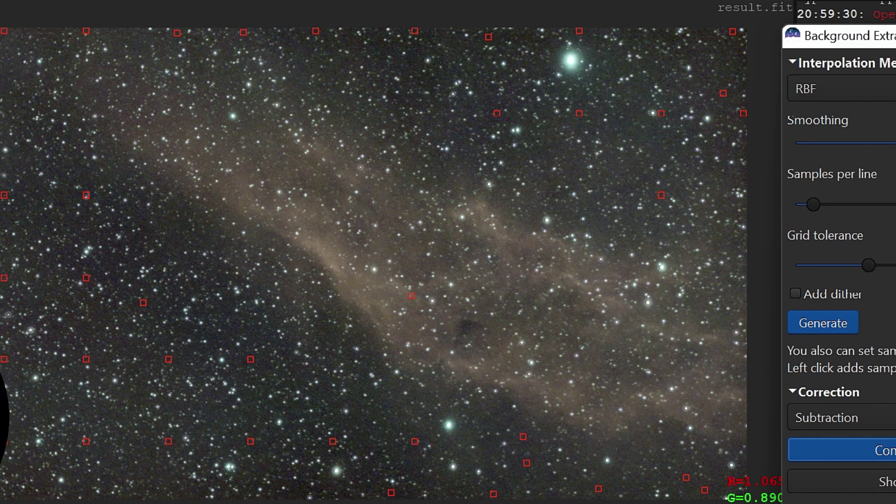
left_click_drag(895, 36, 868, 0)
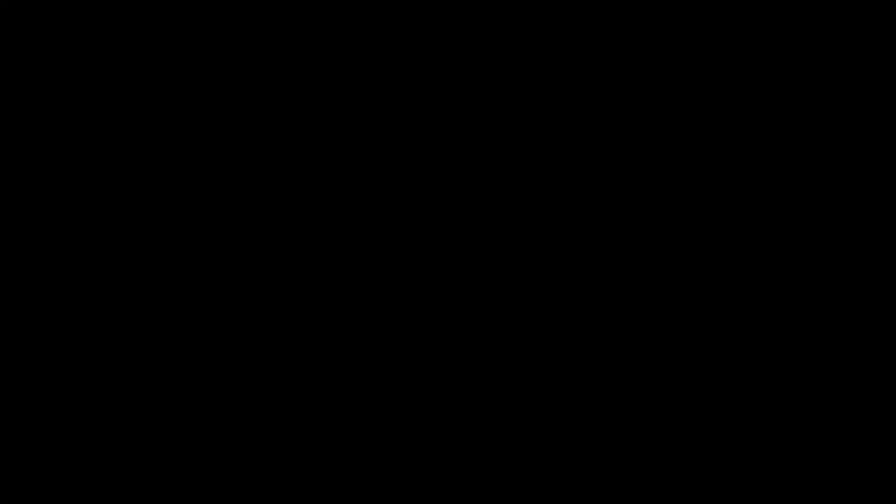